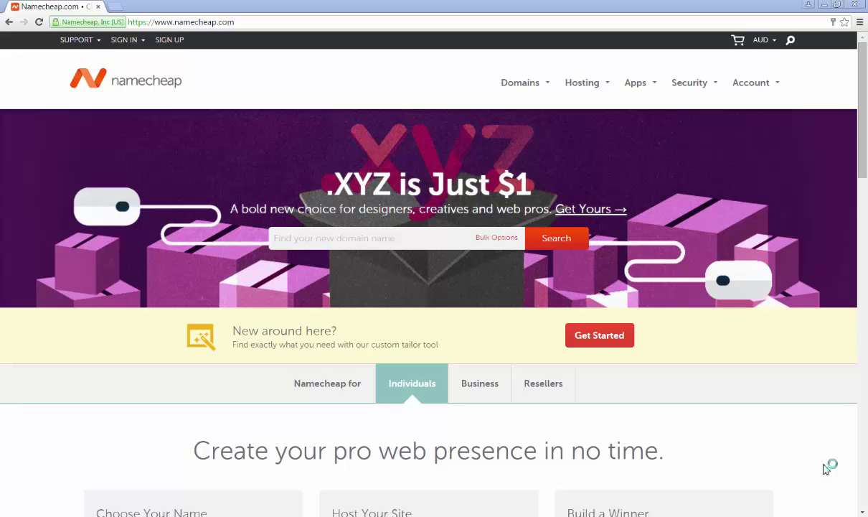
Search for the domain name samnuku.com
left_click(418, 238)
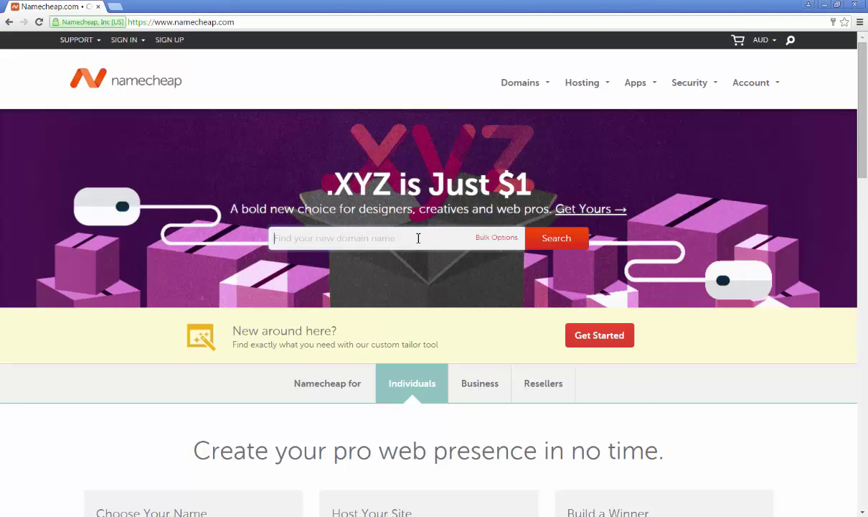
type("samnuku")
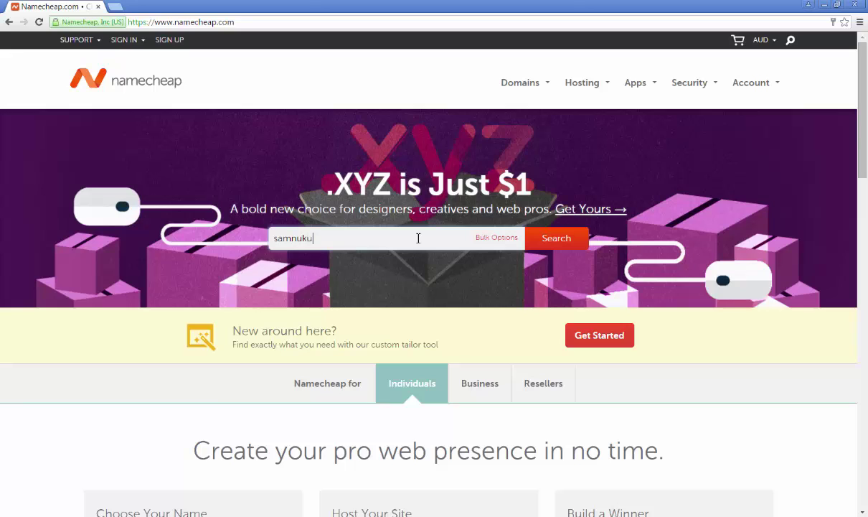
type(".com")
left_click(555, 242)
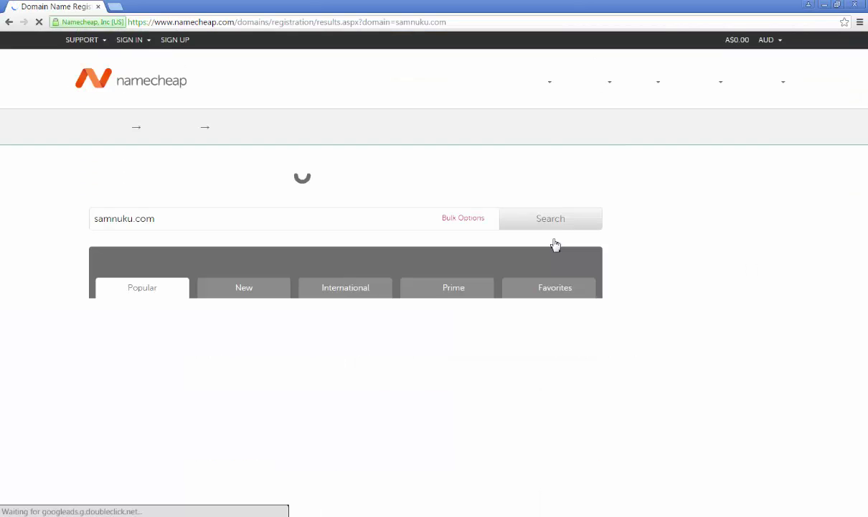
scroll(556, 244, "down", 1)
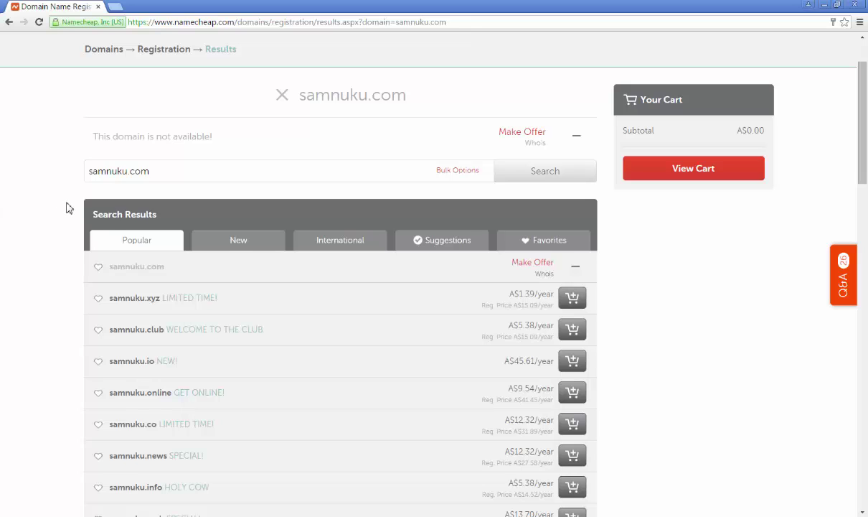
Add the samnuku.xyz domain from the search results to the cart and open the shopping cart
left_click(88, 173)
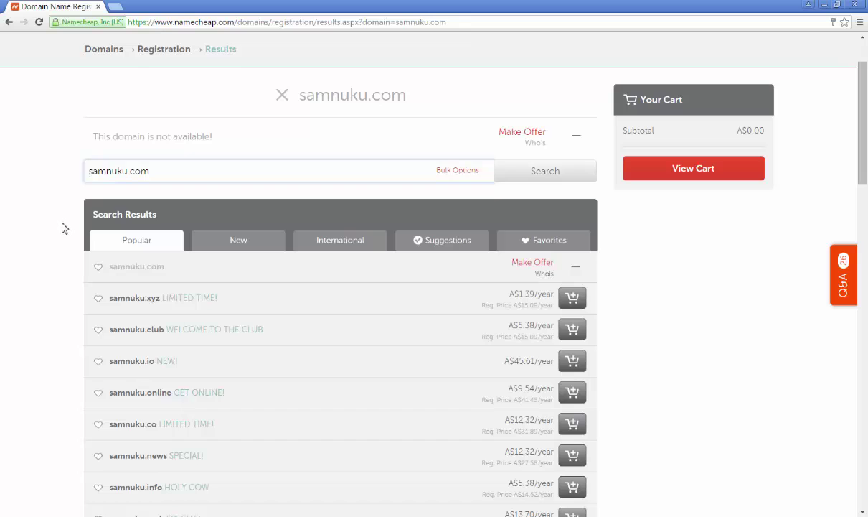
left_click(63, 228)
scroll(62, 228, "up", 2)
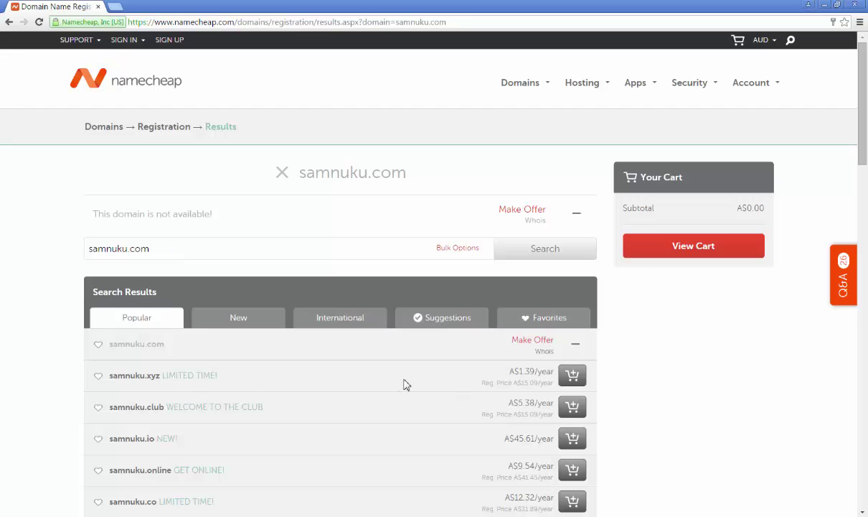
left_click(568, 380)
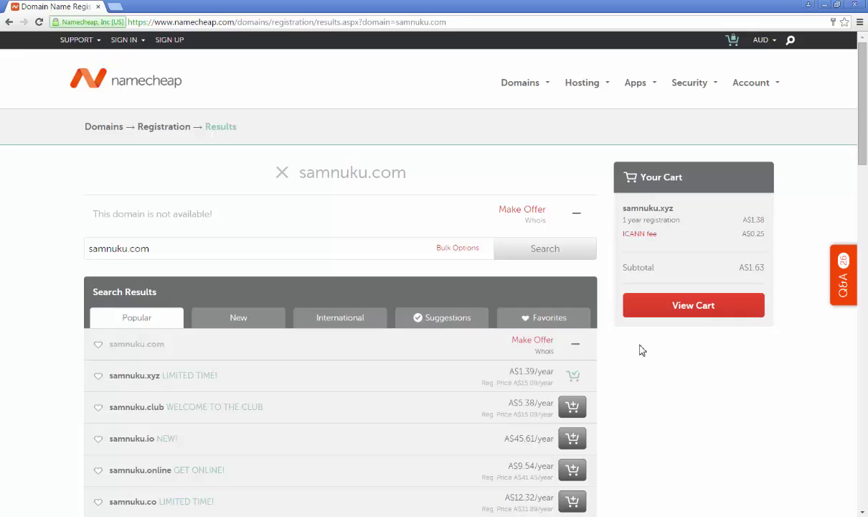
left_click(699, 311)
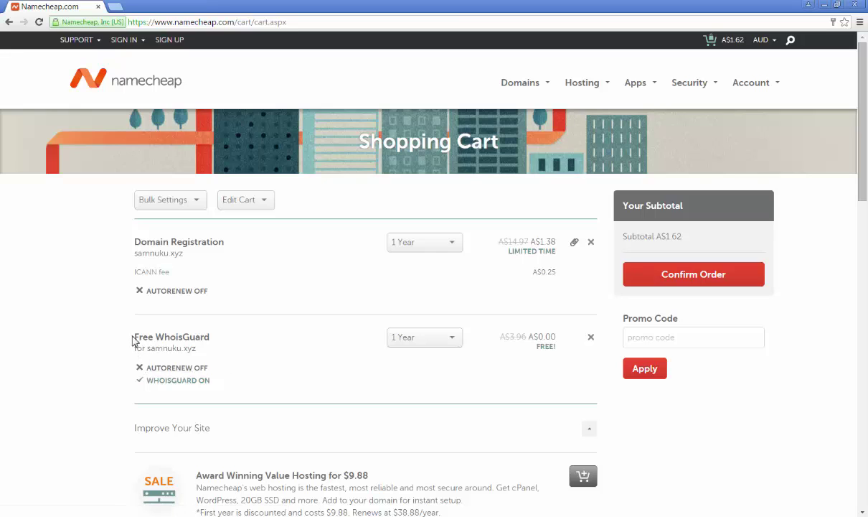
Review the cart items and the optional site add-ons, and confirm the order without adding any extras
scroll(132, 341, "down", 5)
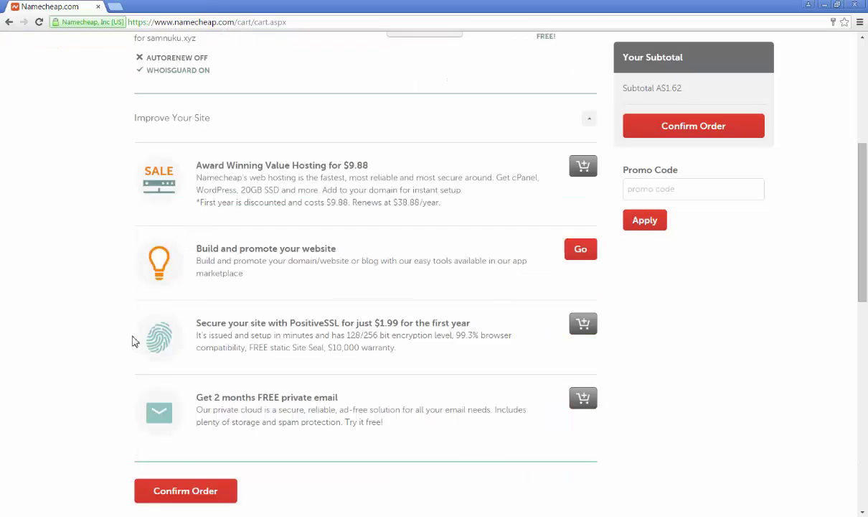
scroll(132, 341, "down", 1)
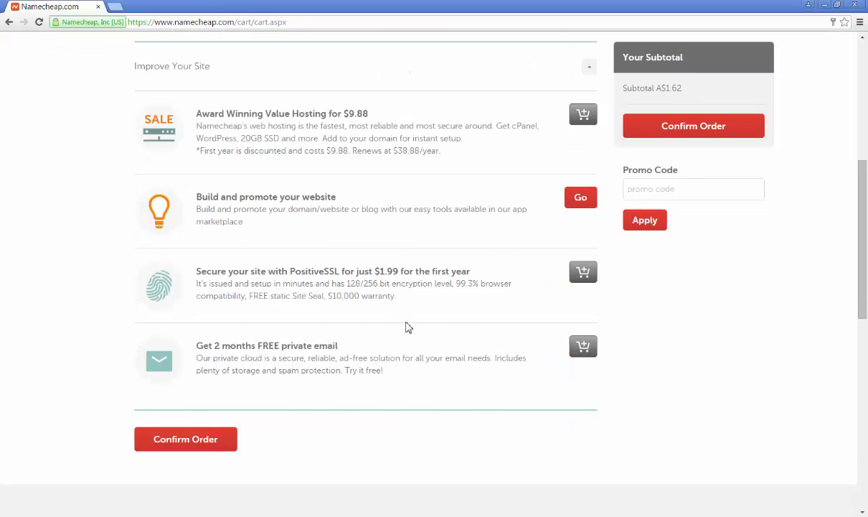
scroll(409, 328, "up", 1)
scroll(409, 328, "up", 5)
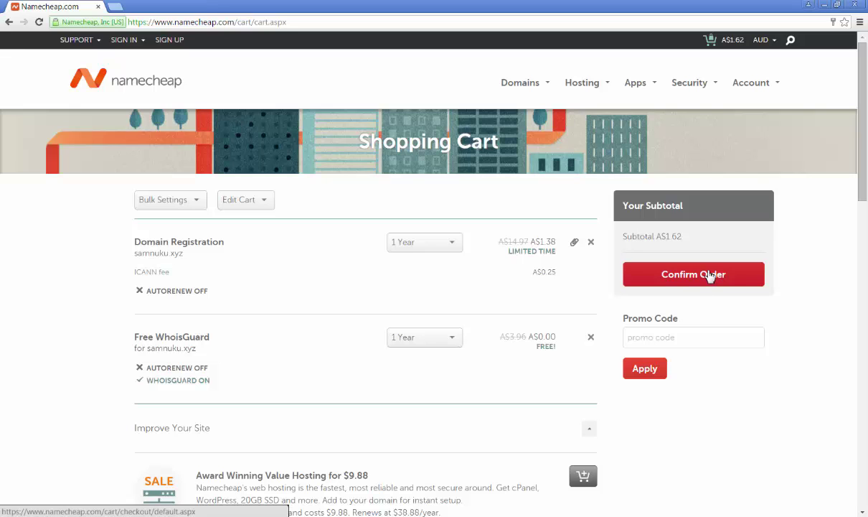
scroll(710, 276, "down", 5)
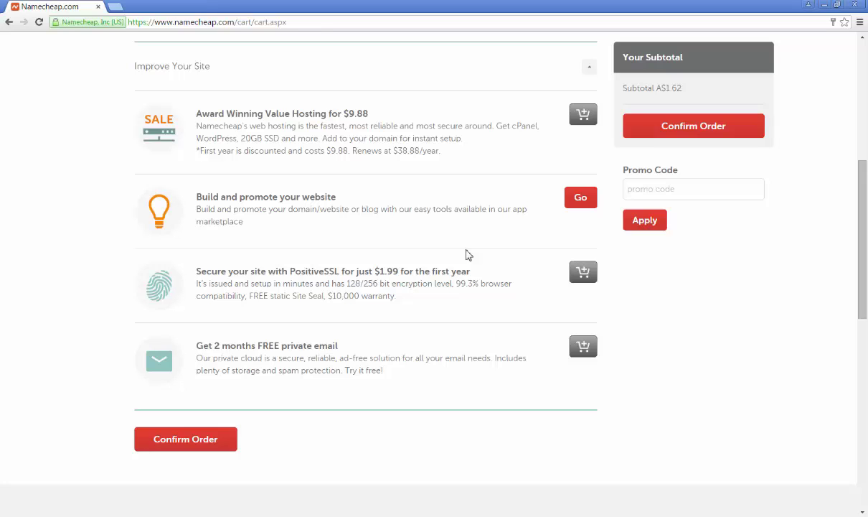
scroll(467, 255, "up", 1)
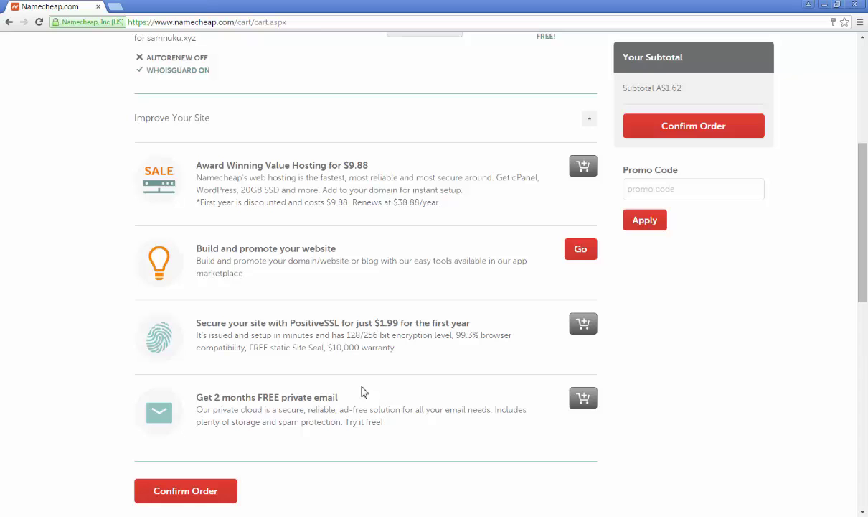
scroll(369, 353, "up", 5)
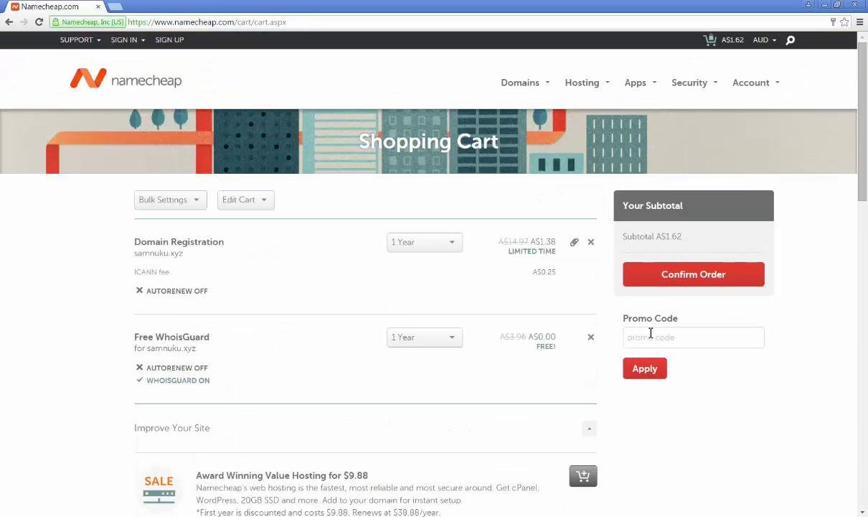
left_click(705, 279)
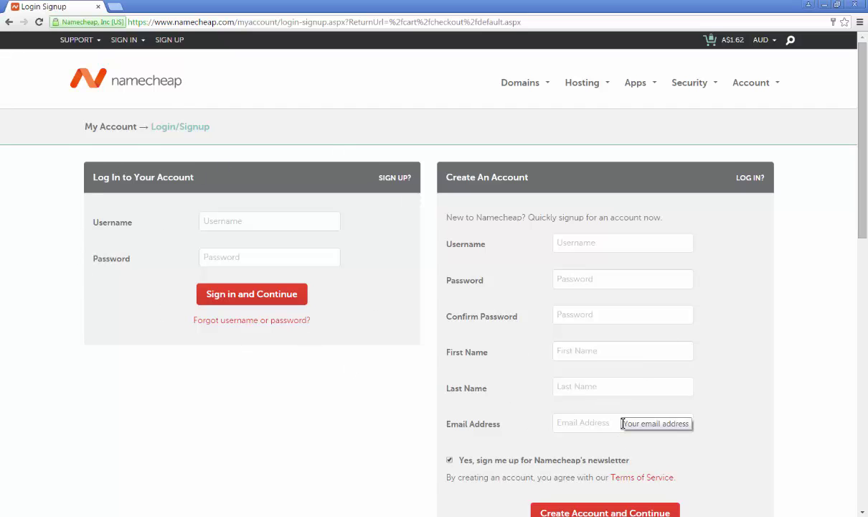
Complete the account contact information with two-factor authentication left off, and accept the Whois contact details for the domain
scroll(623, 422, "down", 3)
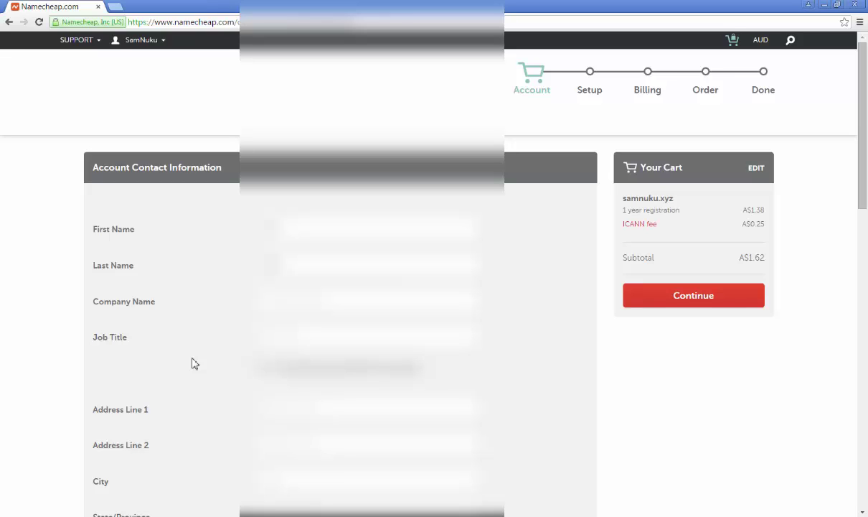
scroll(228, 294, "down", 5)
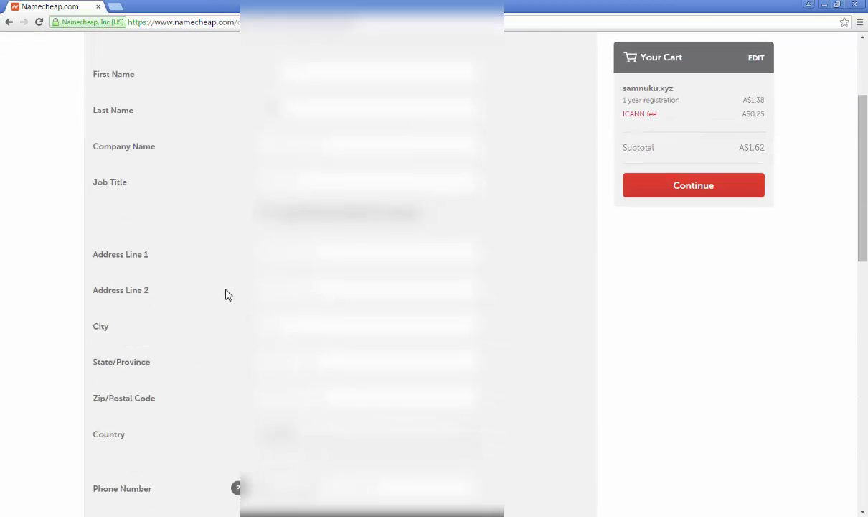
scroll(228, 294, "up", 5)
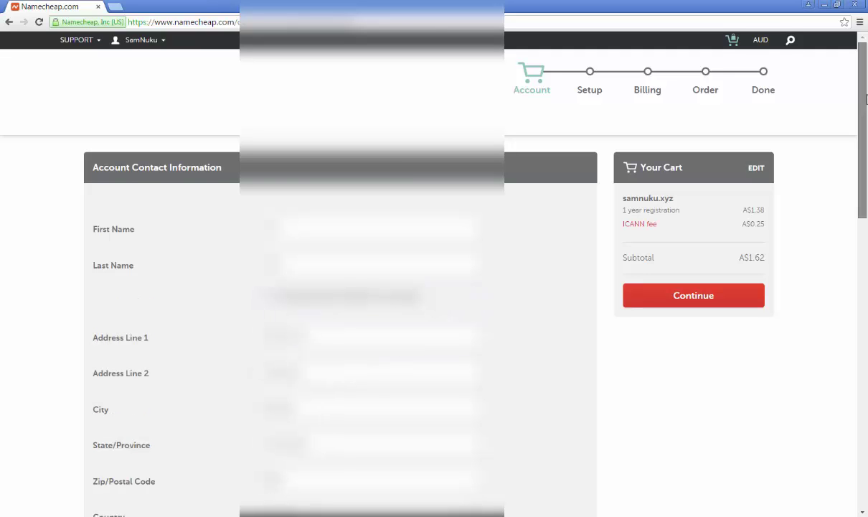
left_click_drag(865, 99, 863, 292)
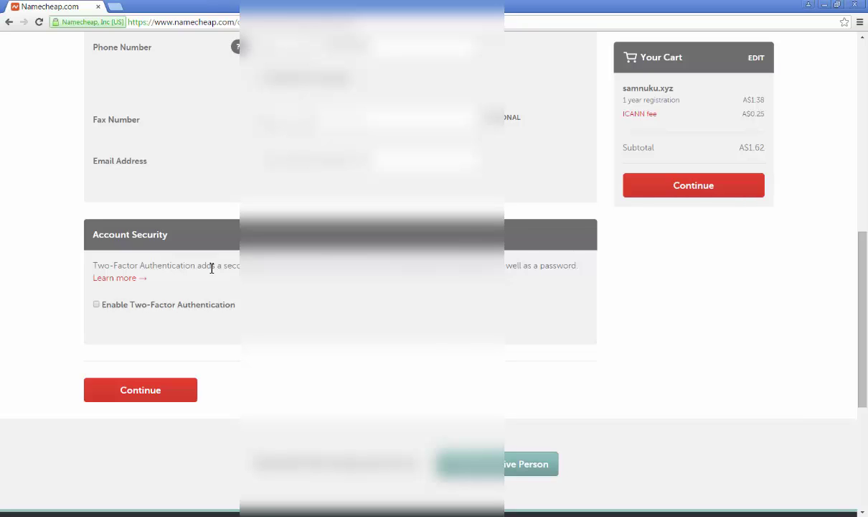
left_click(693, 194)
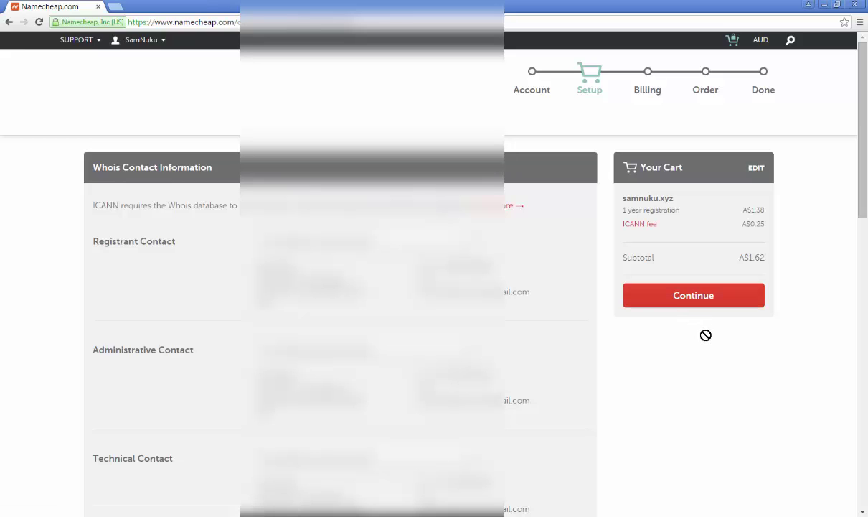
left_click(703, 297)
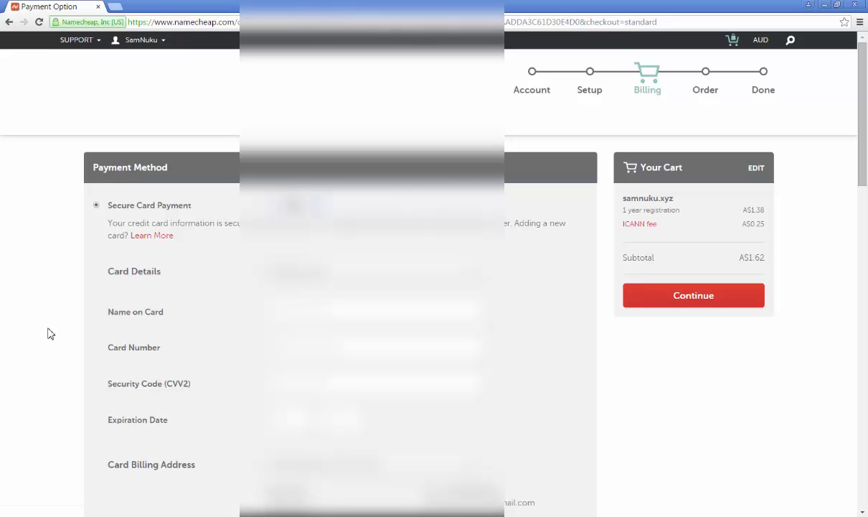
Choose PayPal as the payment method with automatic renewal left off, and continue to the order review
scroll(51, 334, "down", 4)
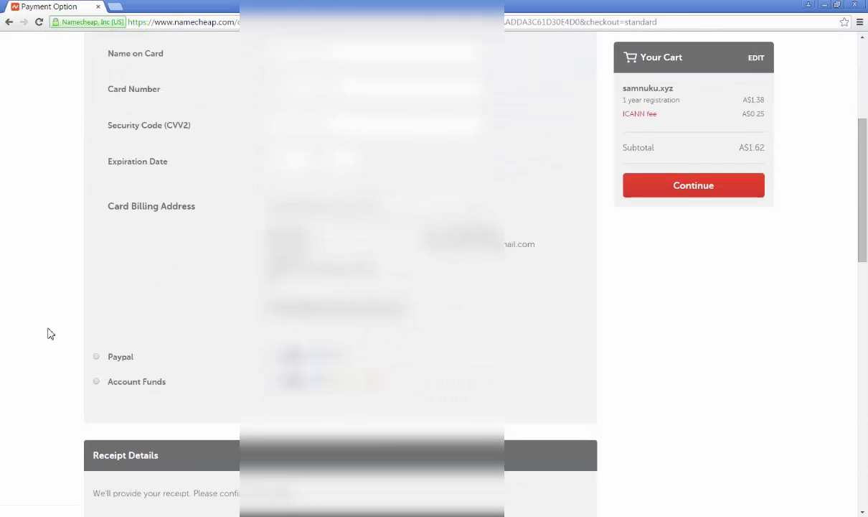
scroll(116, 338, "down", 5)
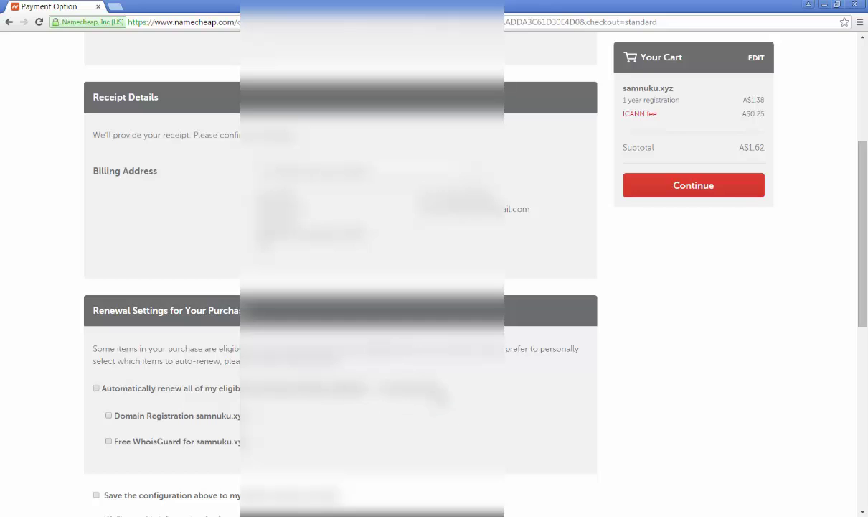
left_click(698, 188)
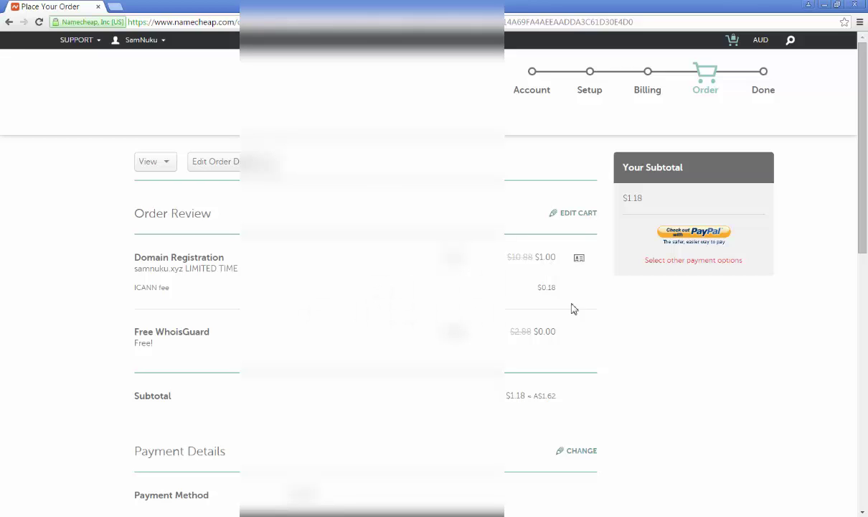
Review the order and payment details, check out with PayPal and approve the payment
scroll(537, 299, "down", 1)
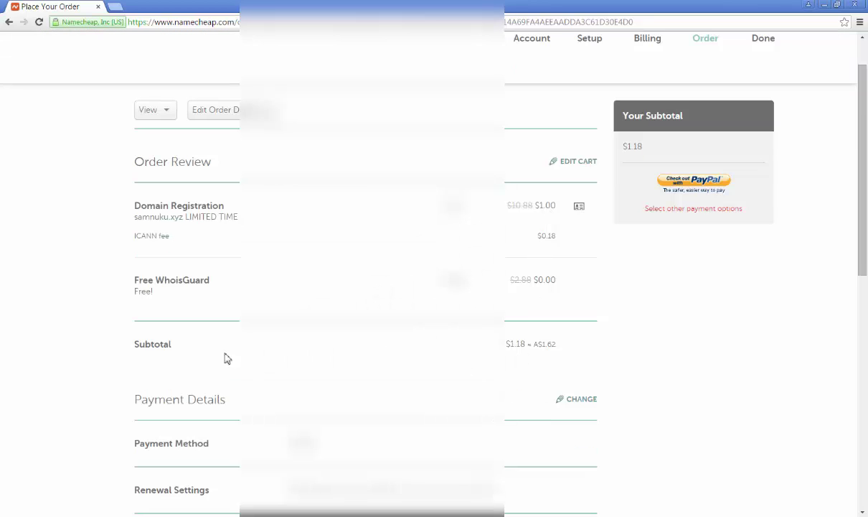
double_click(539, 344)
left_click(558, 343)
scroll(563, 337, "down", 1)
scroll(562, 337, "down", 3)
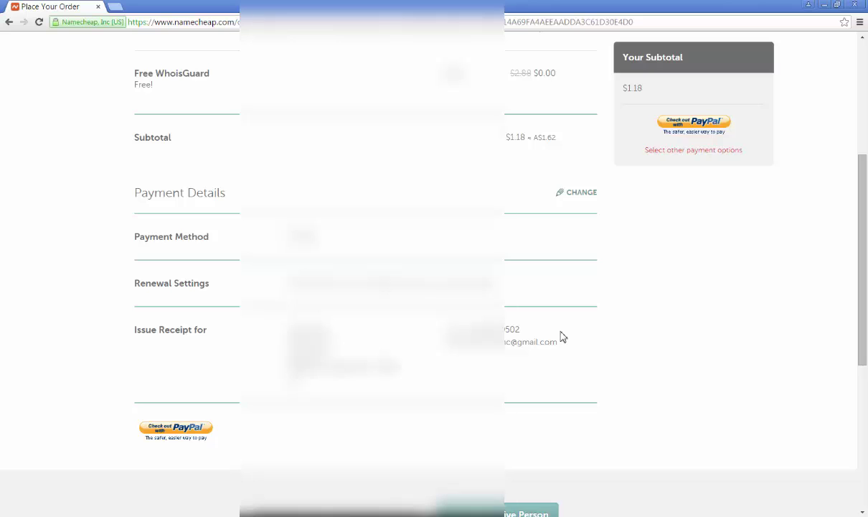
scroll(563, 338, "down", 6)
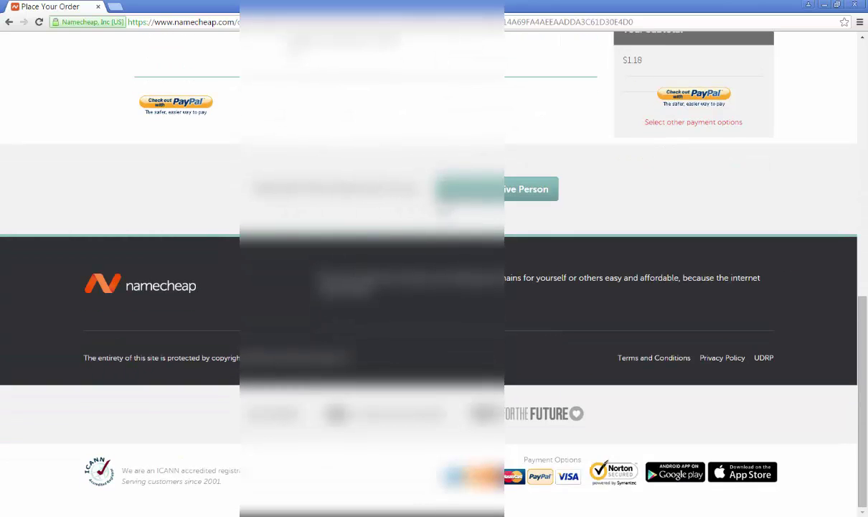
left_click(507, 200)
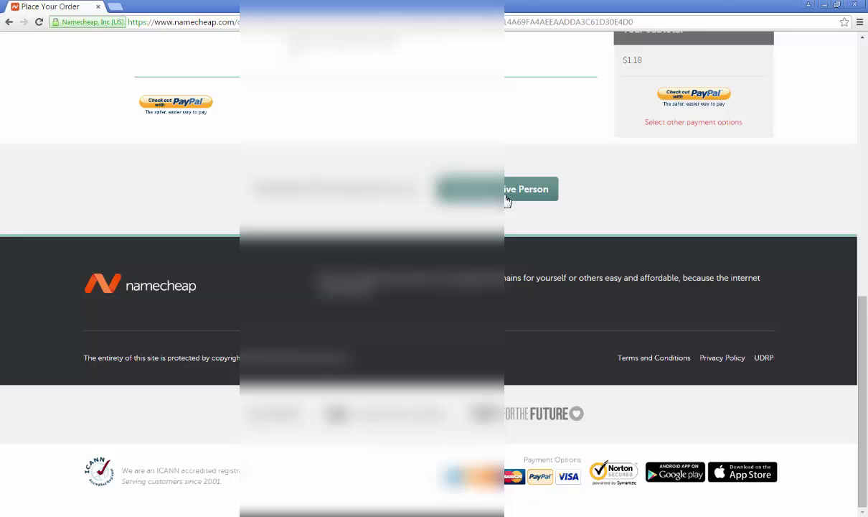
left_click(168, 113)
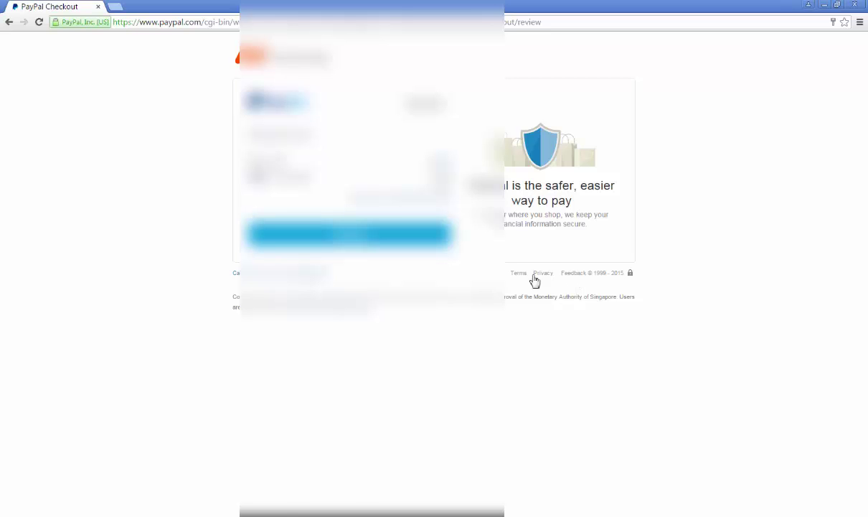
left_click(382, 243)
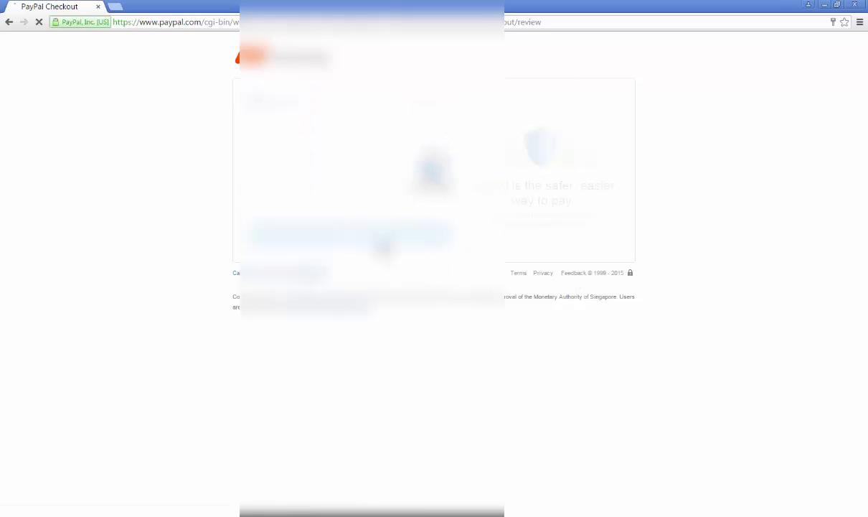